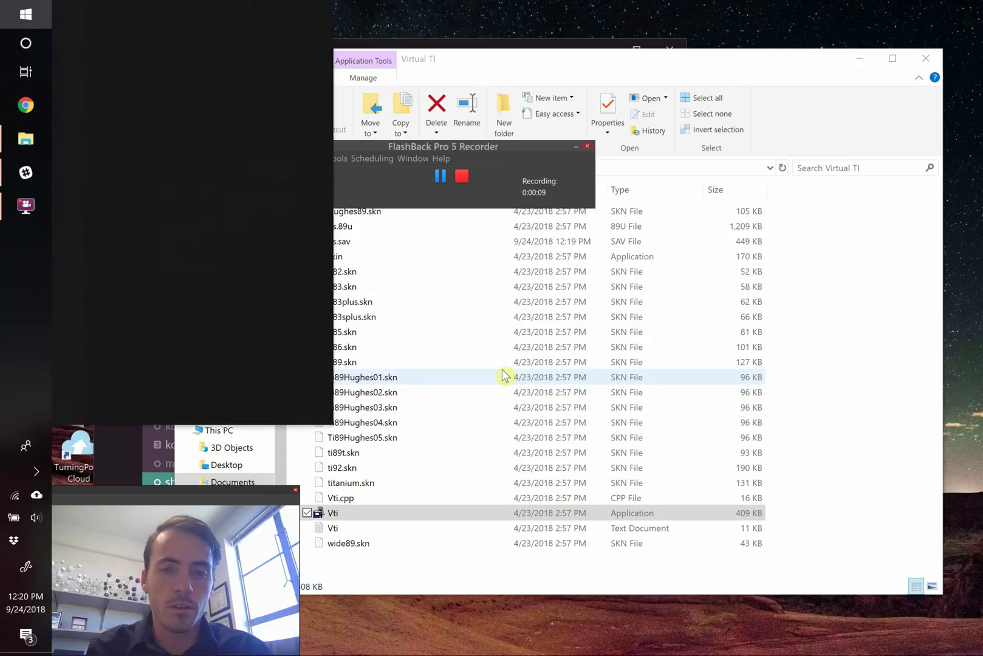
Launch the Camera app by searching for 'camera'
type("camera")
key("Return")
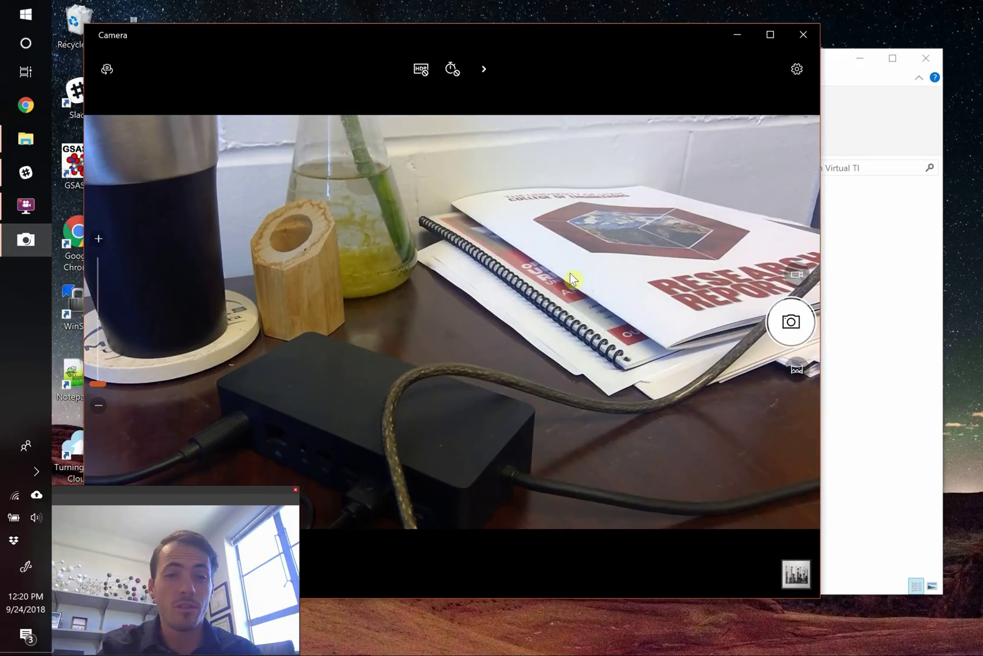
Close Camera, start Vti from the Virtual TI folder, move the calculator fully on-screen and clear the entry
left_click(802, 34)
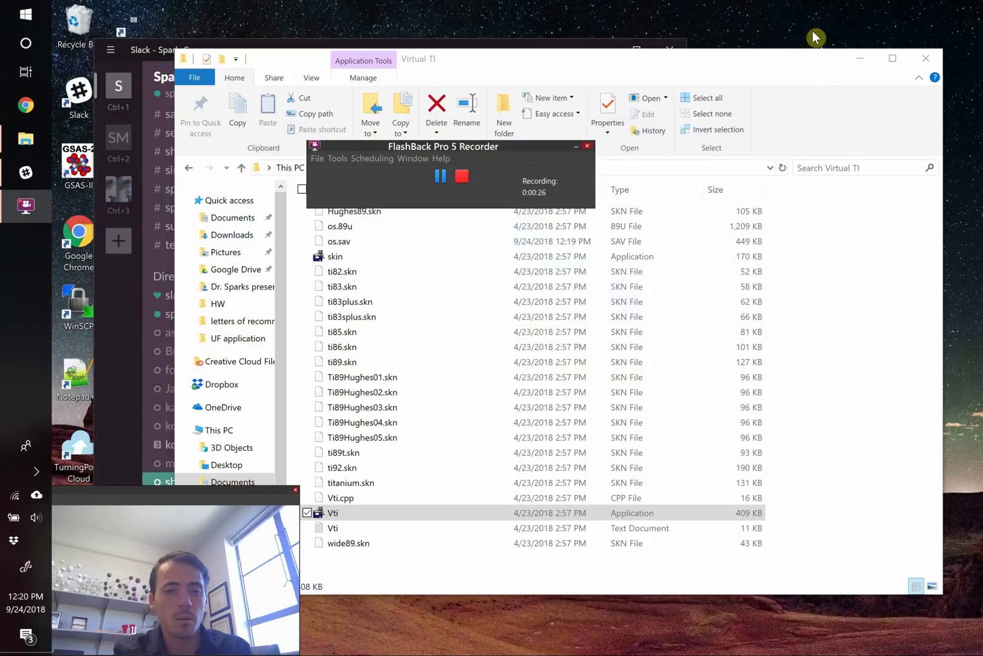
left_click(720, 60)
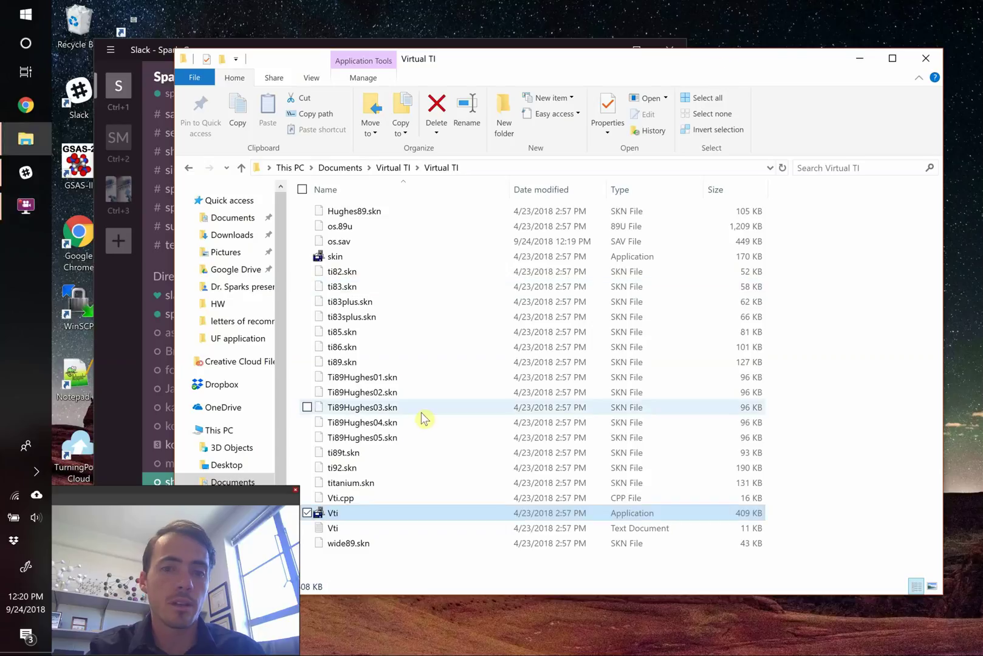
double_click(334, 513)
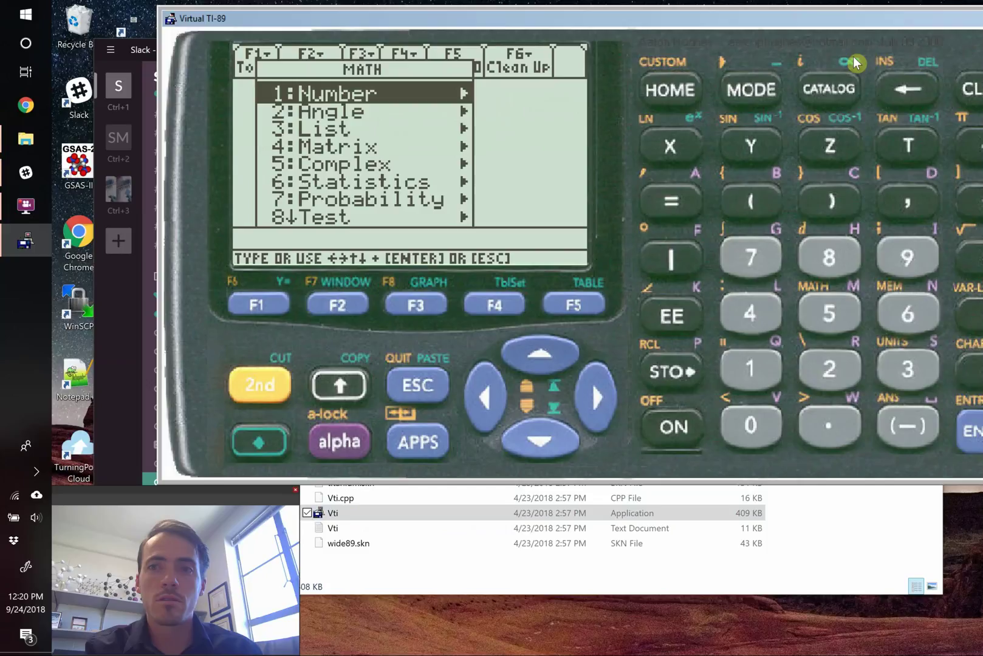
left_click_drag(906, 26, 800, 27)
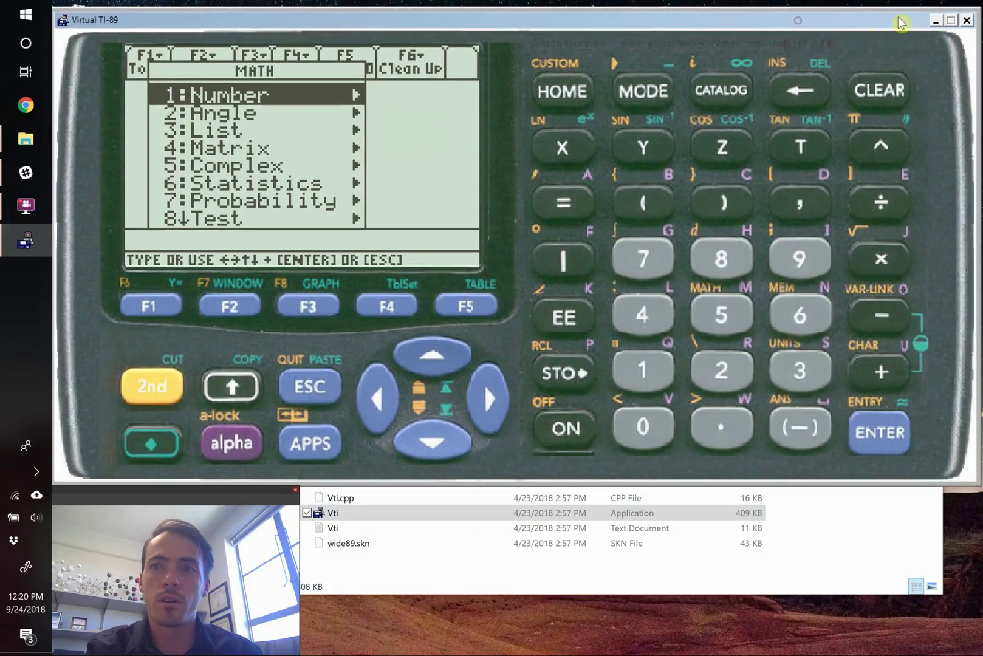
left_click(881, 91)
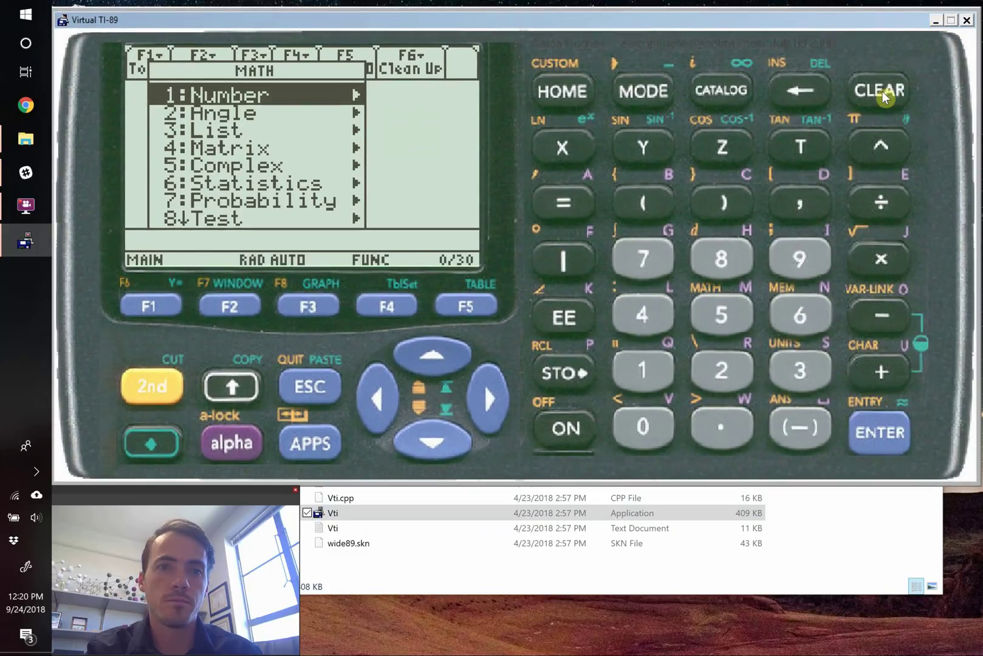
Leave the MATH menu and key 5_eV into the home screen entry line
key("Escape")
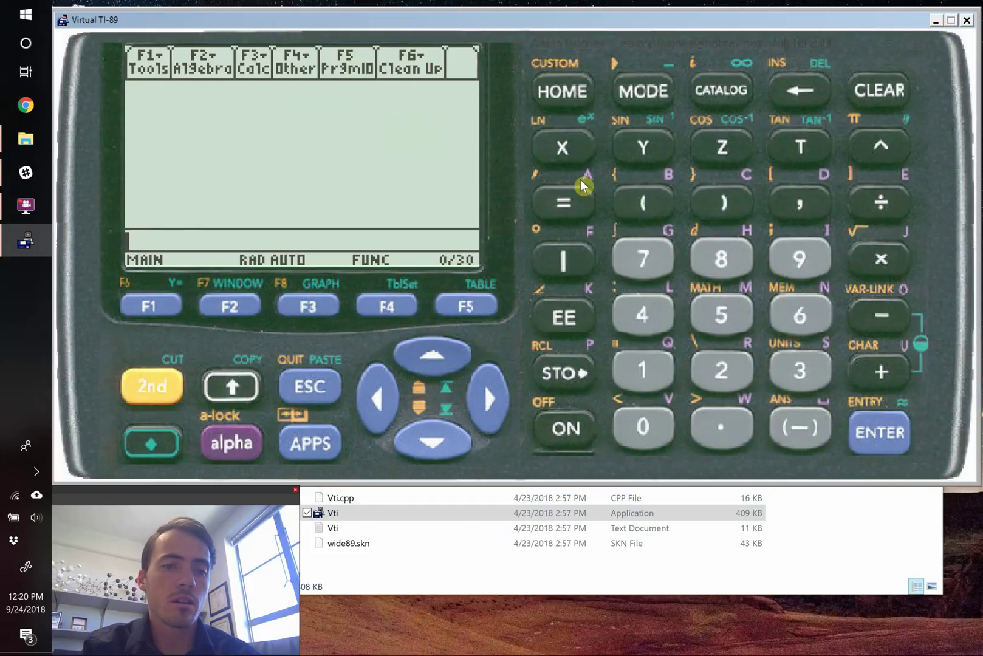
left_click(724, 314)
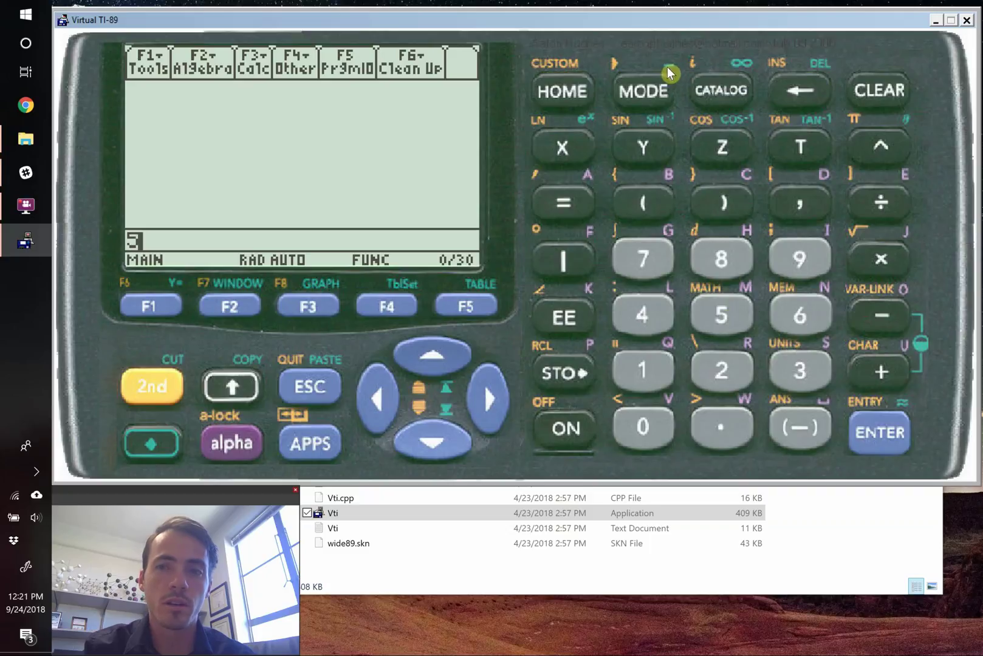
left_click(158, 448)
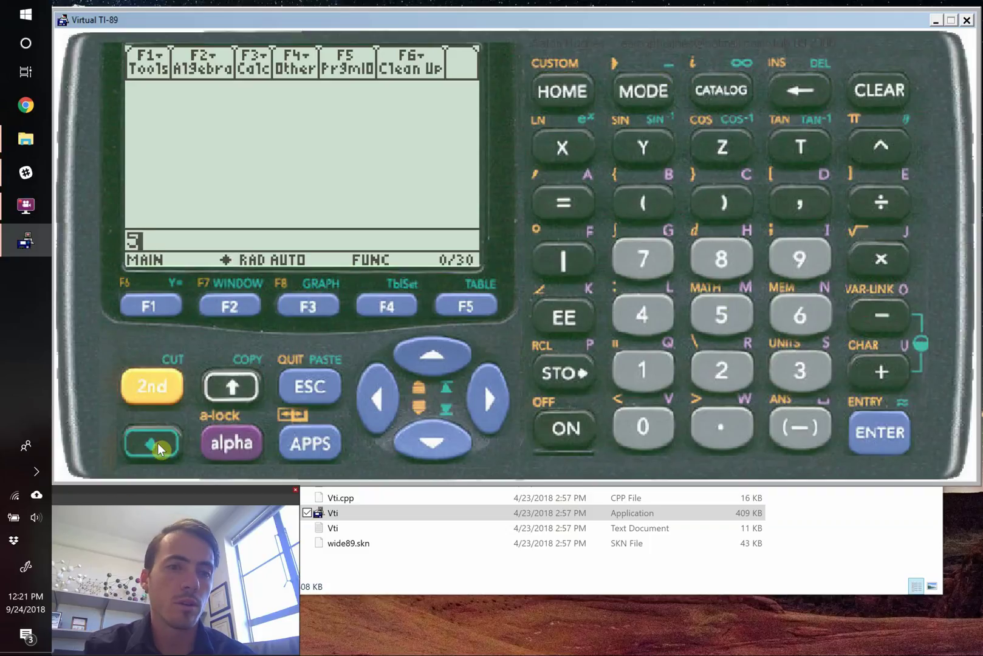
left_click(647, 96)
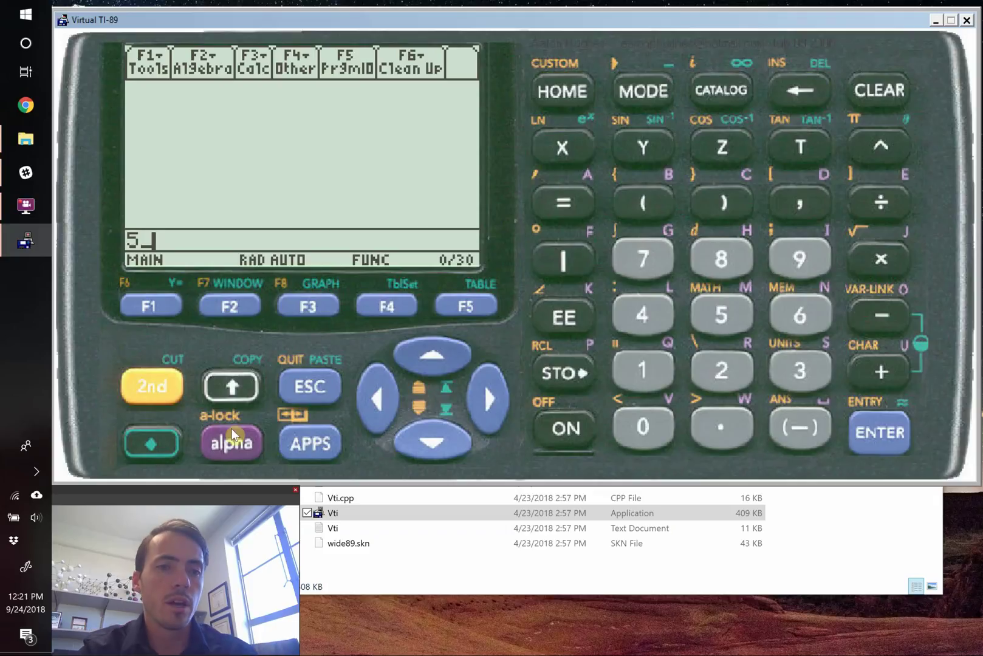
left_click(235, 445)
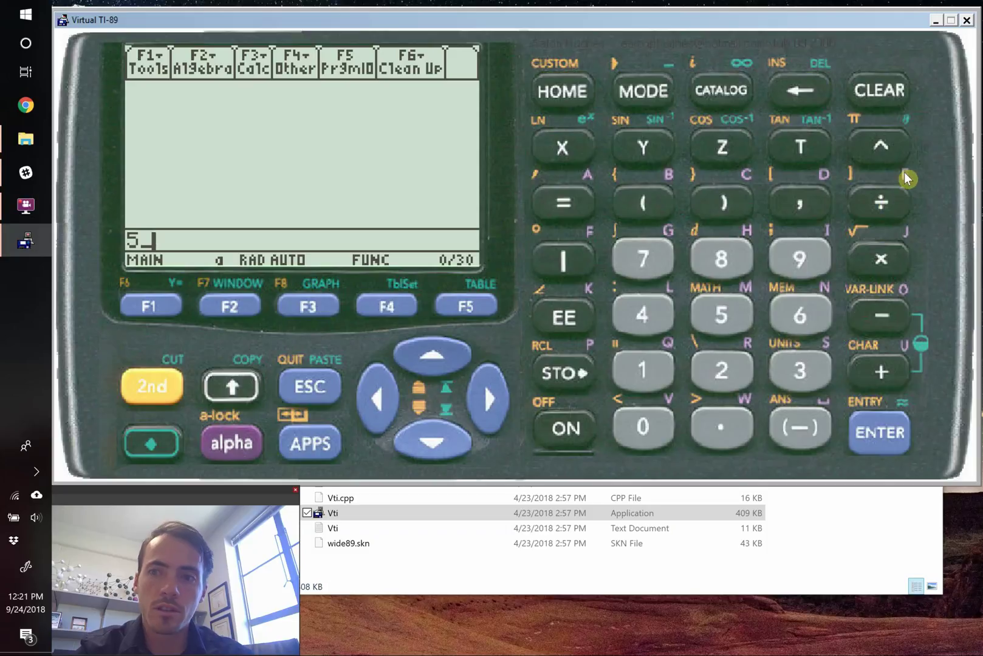
left_click(882, 203)
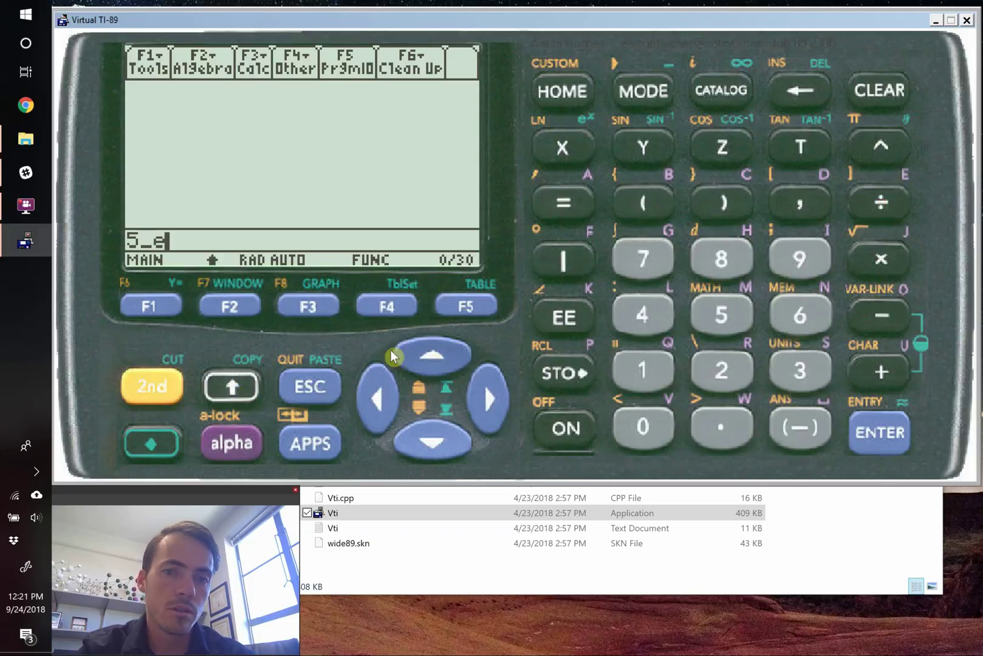
left_click(645, 430)
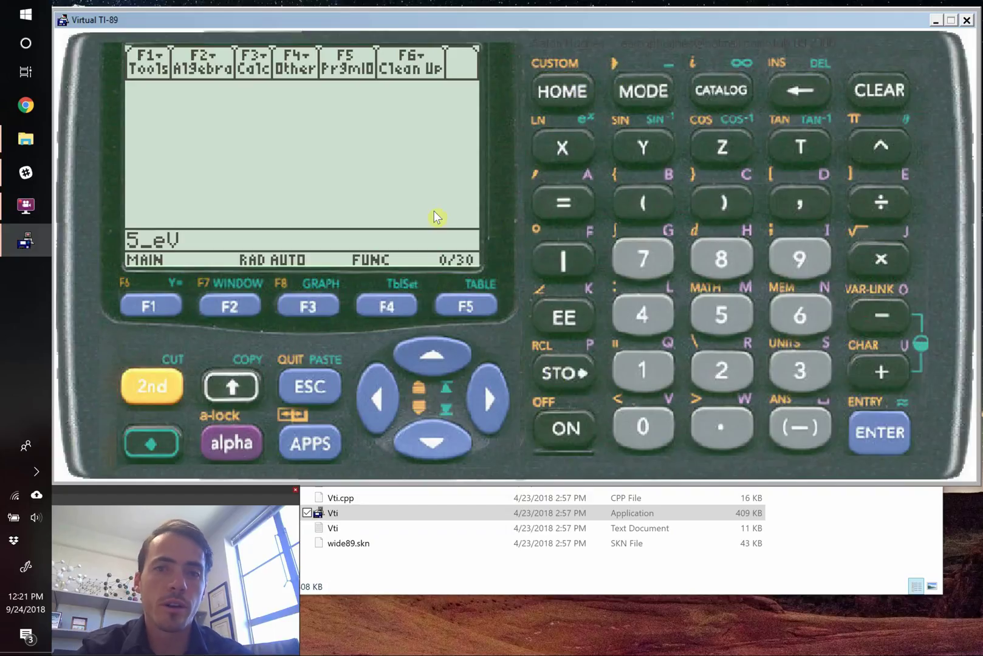
Append ▸_J to 5_eV and evaluate it, giving 8.01089E-19·_J
left_click(153, 391)
left_click(651, 93)
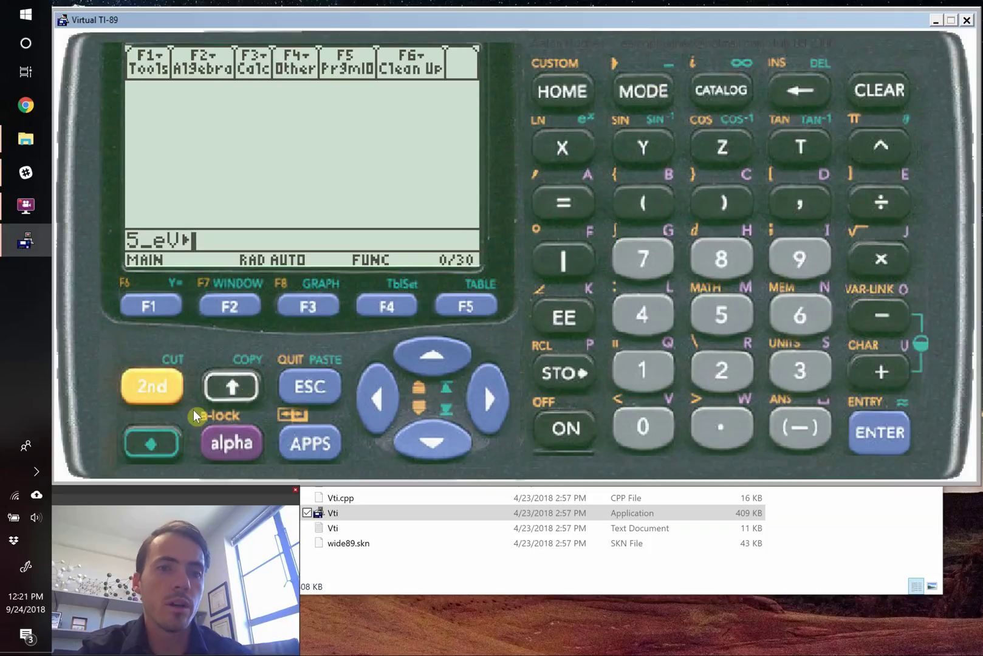
left_click(164, 445)
left_click(646, 92)
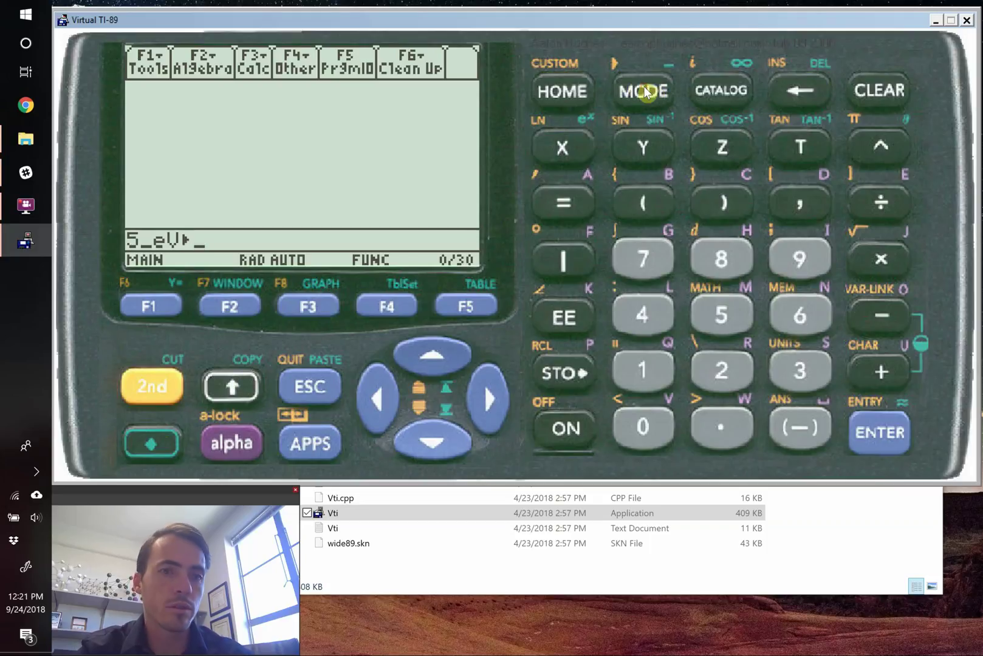
left_click(230, 386)
left_click(890, 266)
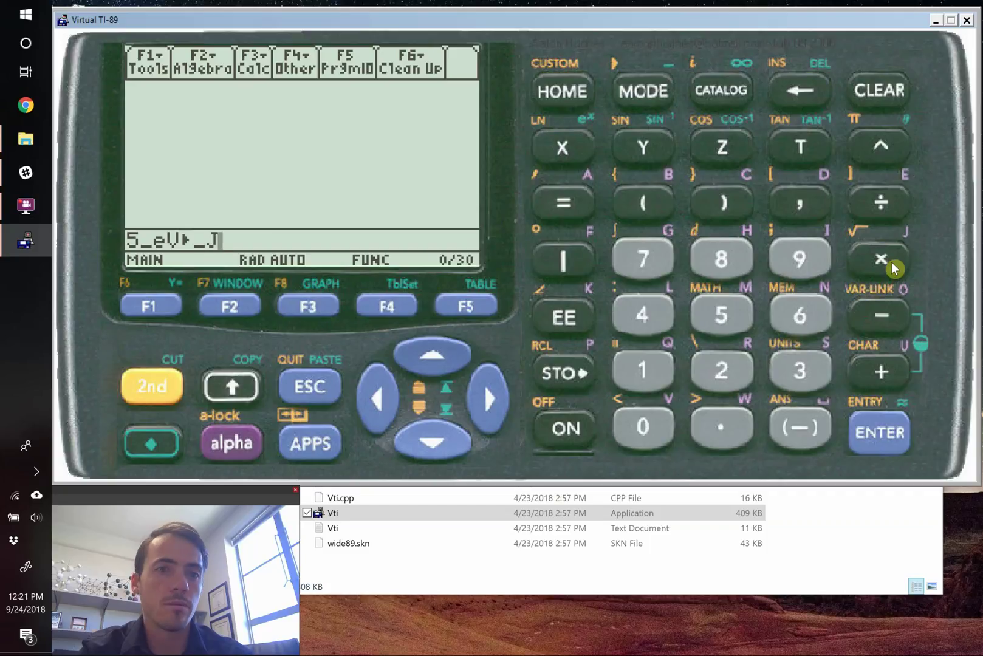
left_click(879, 430)
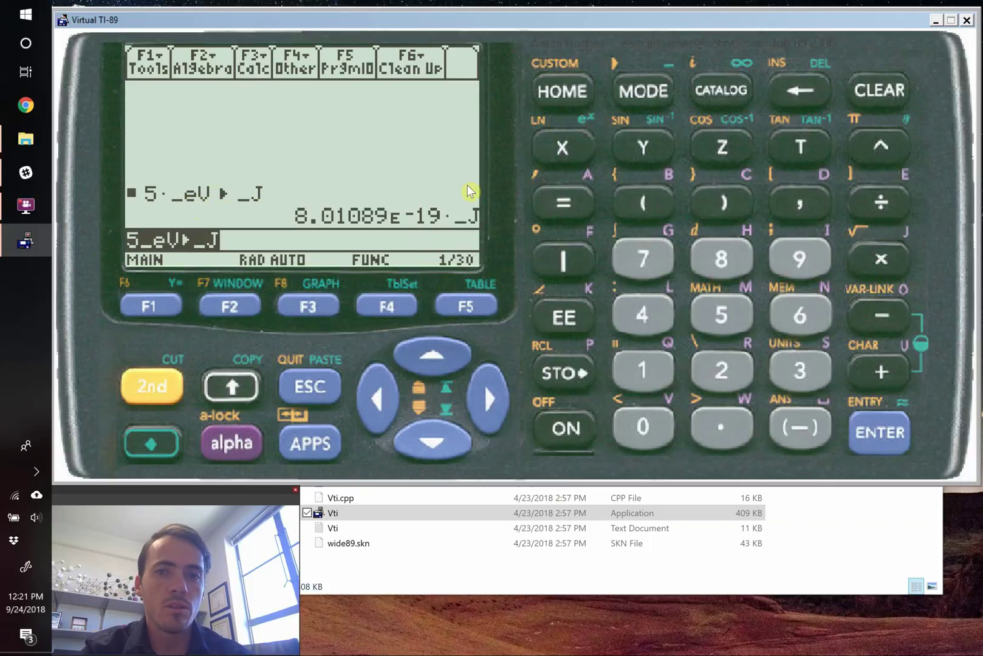
Open the UNITS dialog, step down to the Power category and expand its _hp, _kW, _W list
left_click(157, 385)
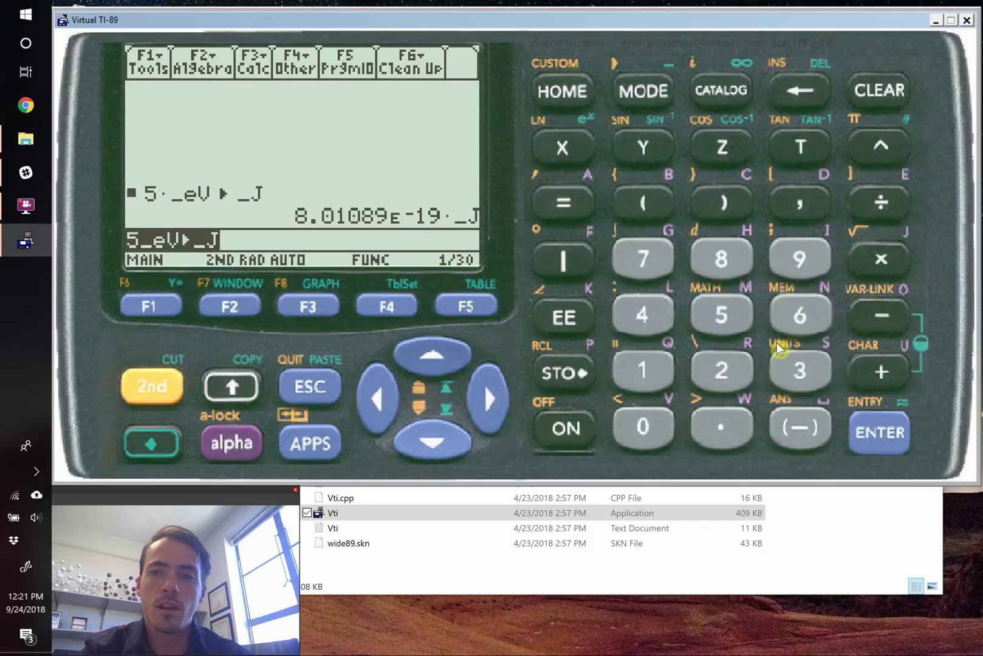
left_click(782, 377)
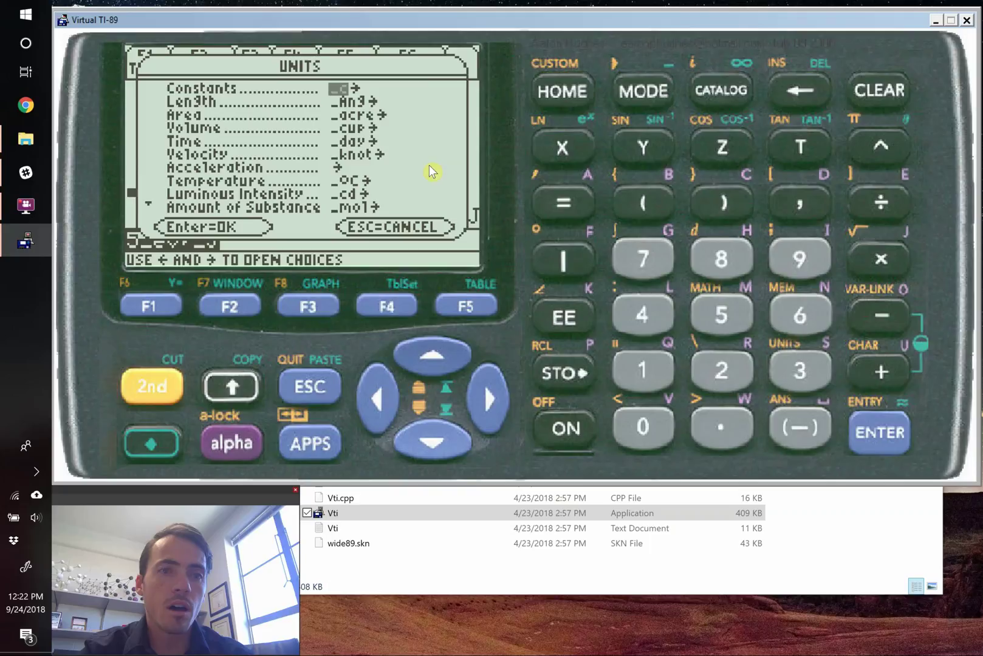
key("Down")
key("Down")
key("Down")
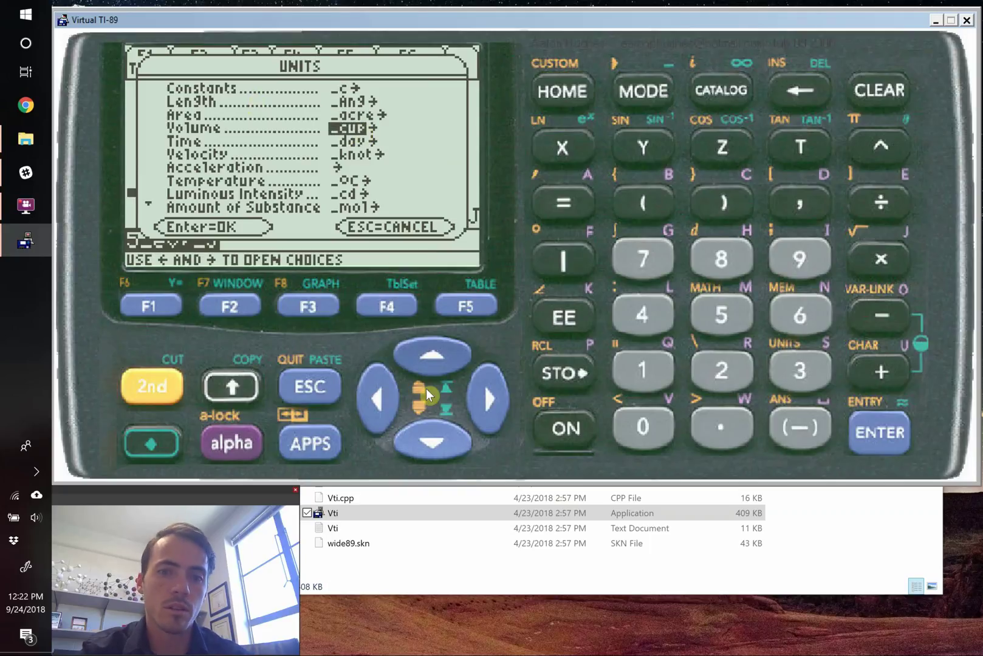
left_click(433, 439)
left_click(432, 438)
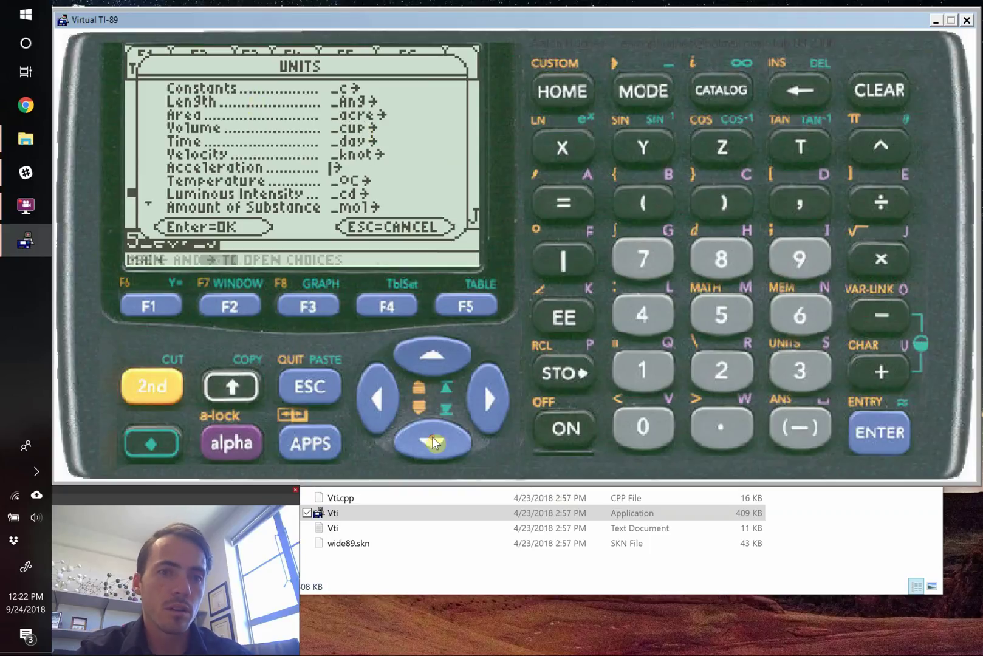
left_click(432, 437)
left_click(431, 437)
left_click(431, 437)
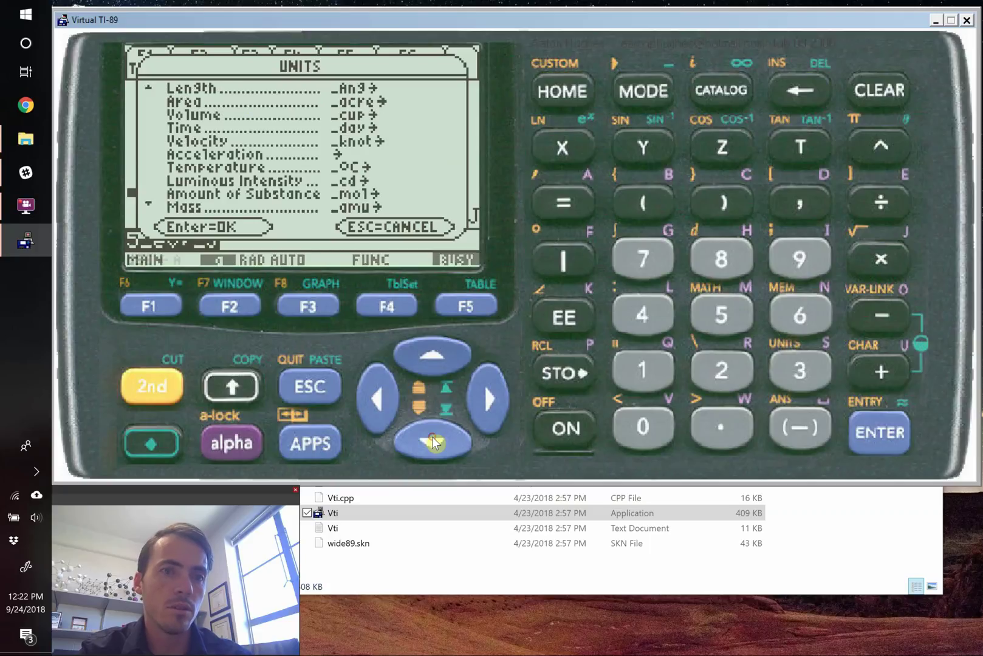
left_click(431, 436)
left_click(431, 436)
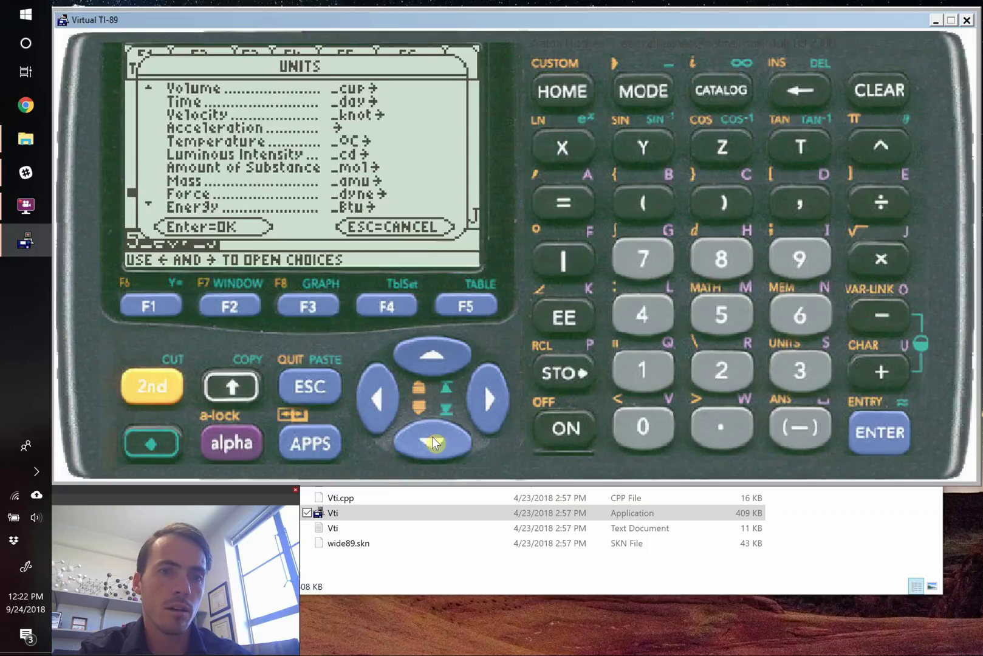
left_click(431, 437)
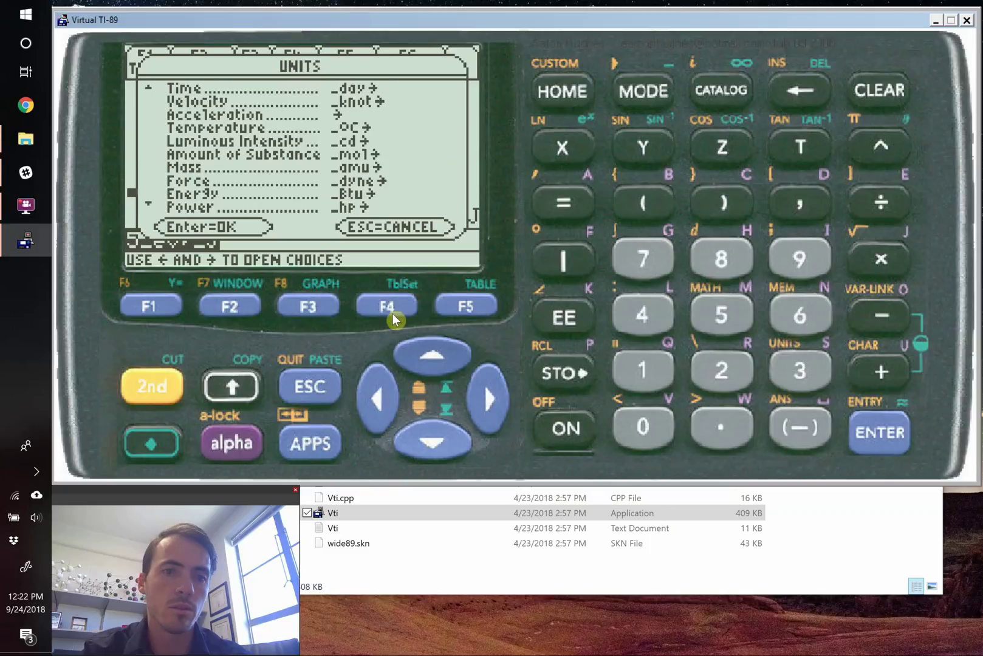
key("Right")
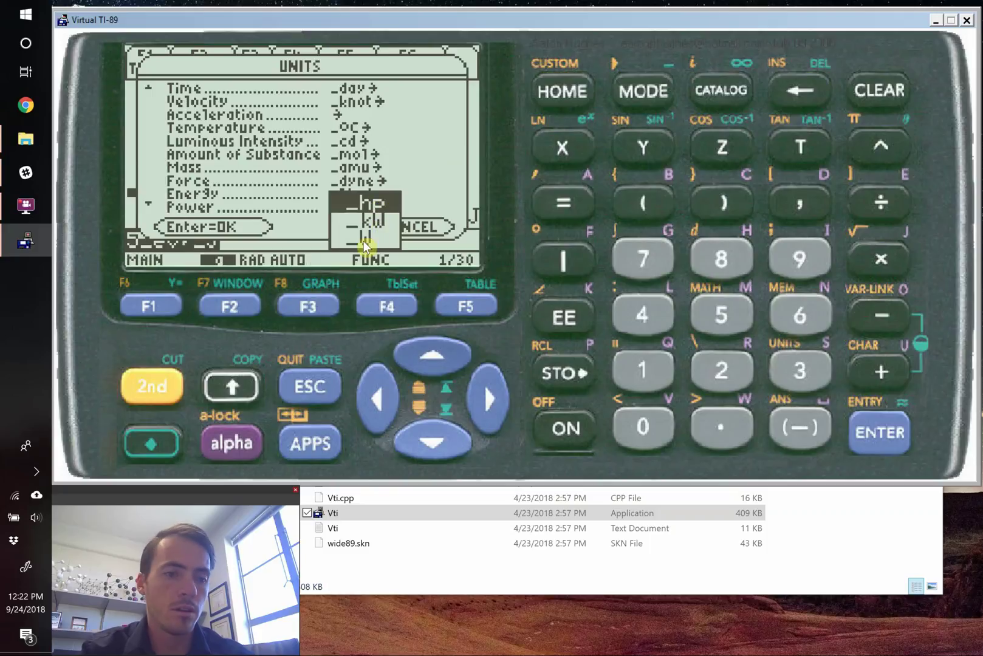
Close the Power list and browse the Time units, keeping _day selected
key("Return")
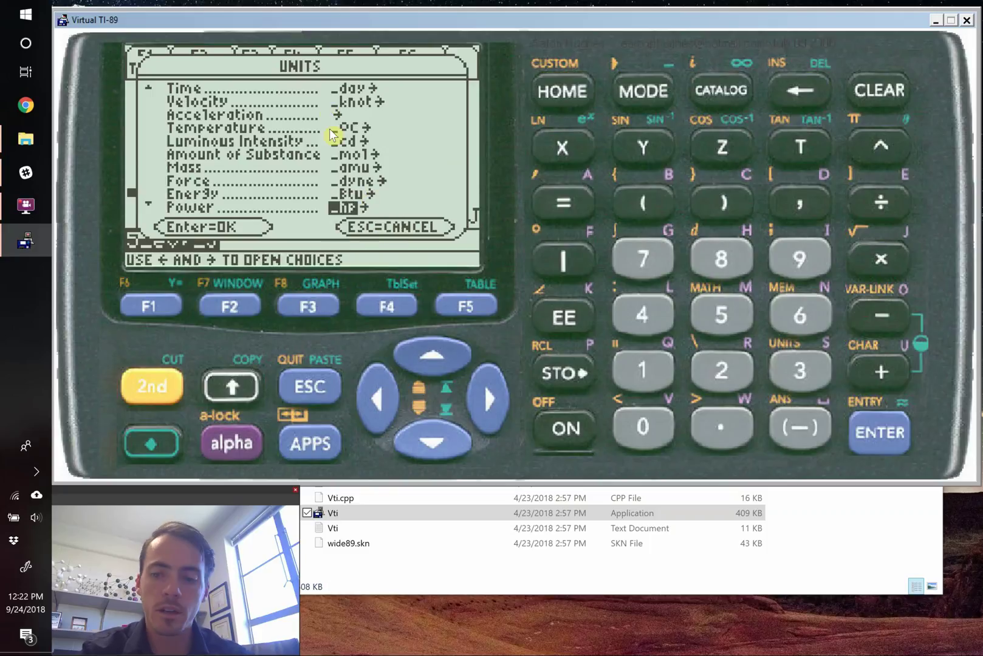
key("Up")
key("Up")
key("Up")
key("Up")
key("Up")
key("Up")
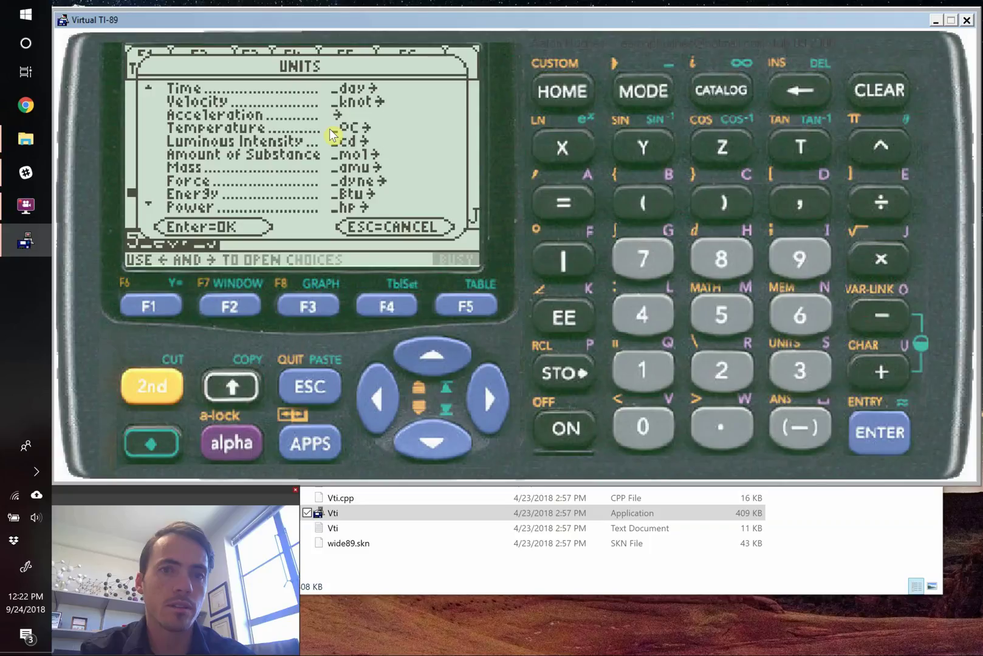
key("Up")
key("Up")
key("Up")
key("Up")
key("Down")
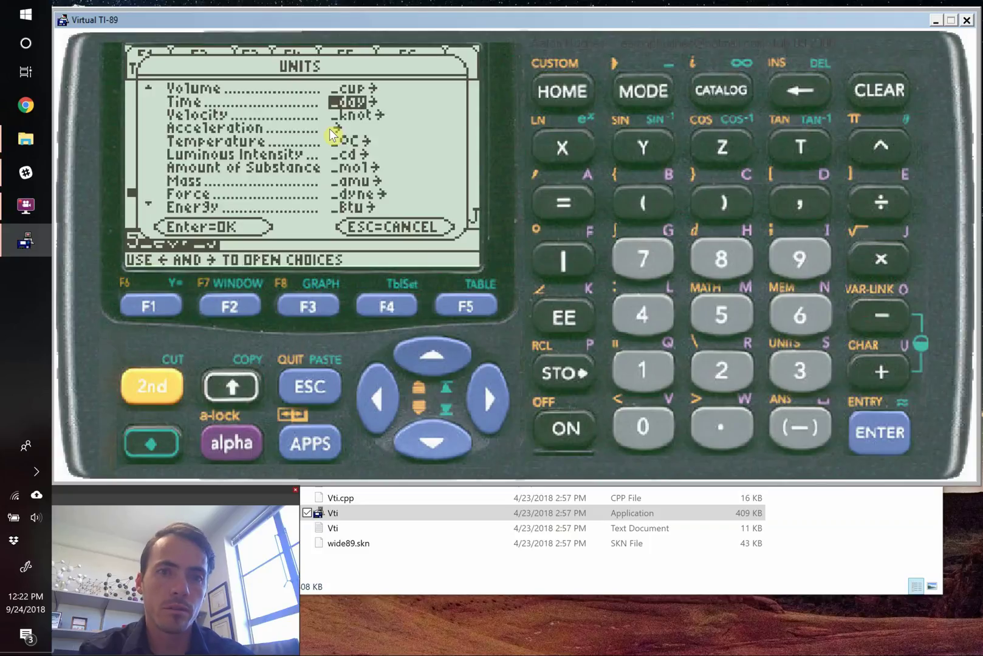
key("Right")
key("Down")
key("Down")
key("Down")
key("Down")
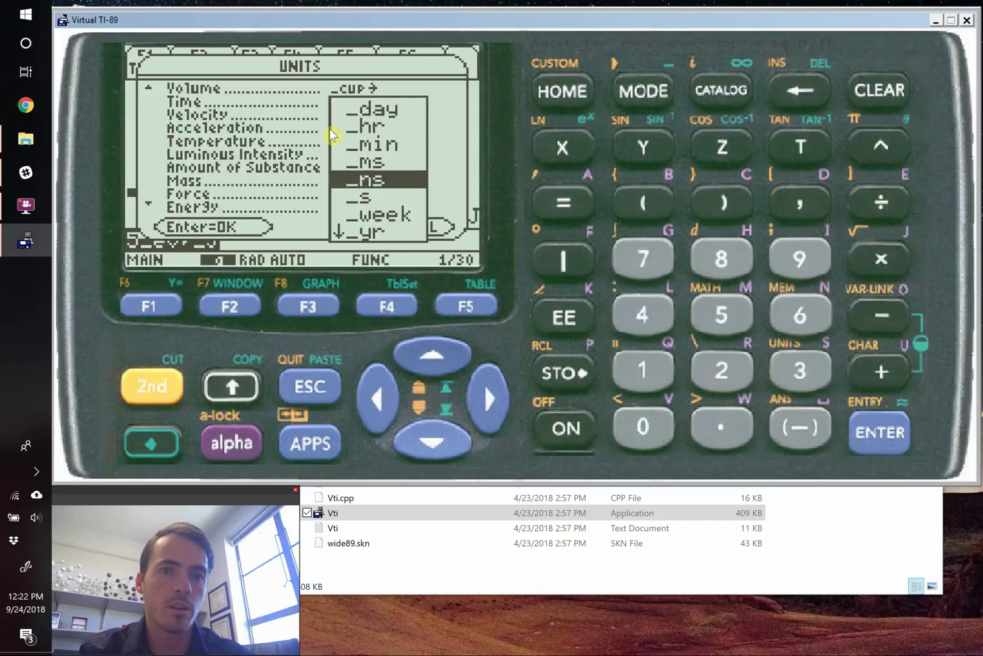
key("Down")
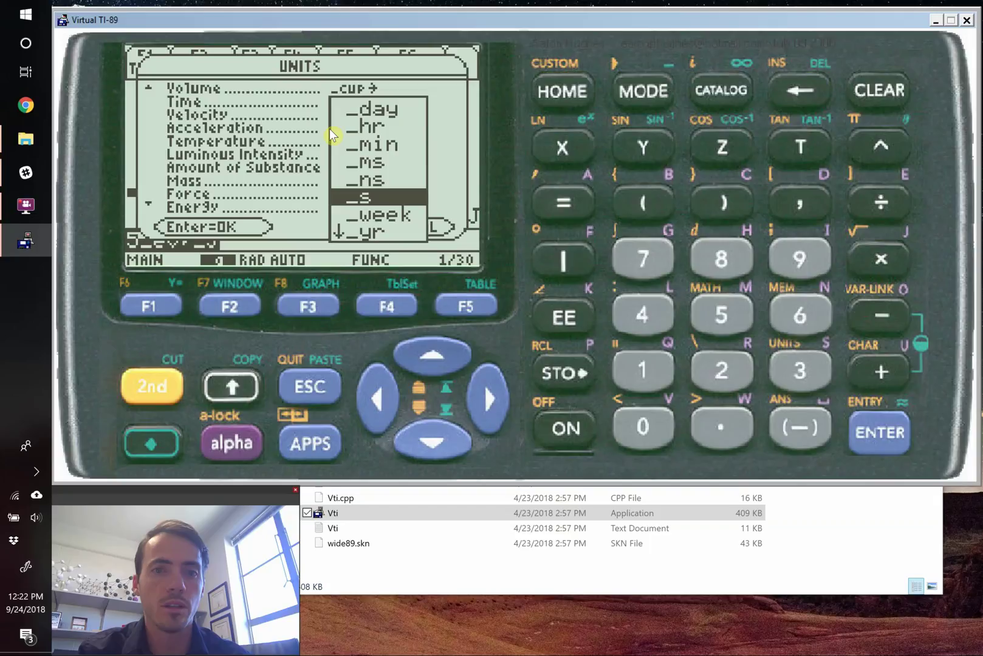
key("Up")
key("Up")
key("Up")
key("Up")
key("Up")
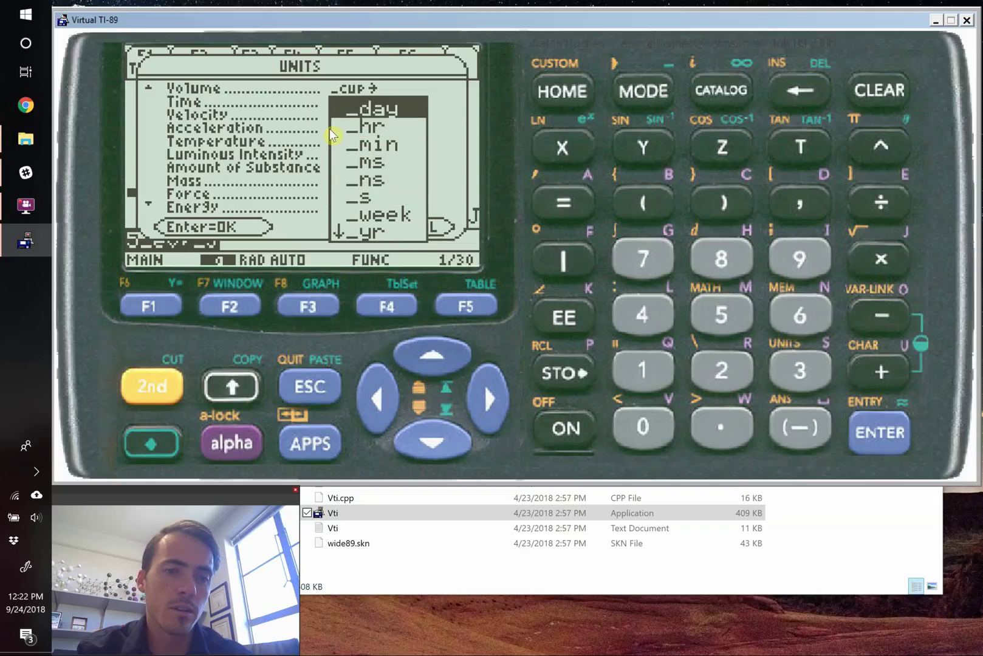
key("Return")
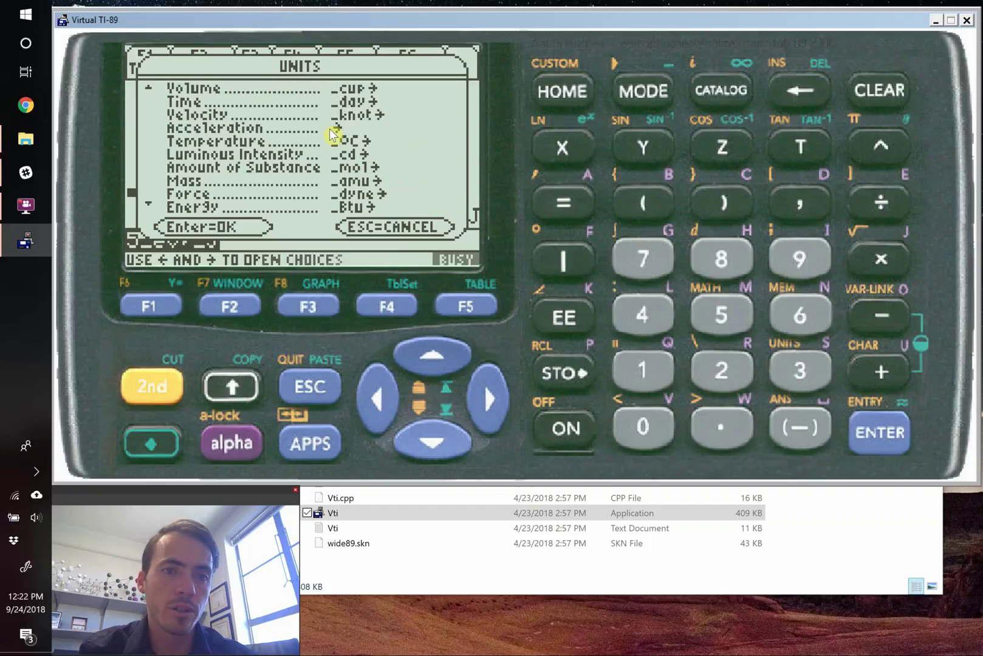
Pick _eV from the Energy list, leave the UNITS dialog and re-evaluate 5_eV▸_J
key("Down")
key("Down")
key("Down")
key("Down")
key("Down")
key("Down")
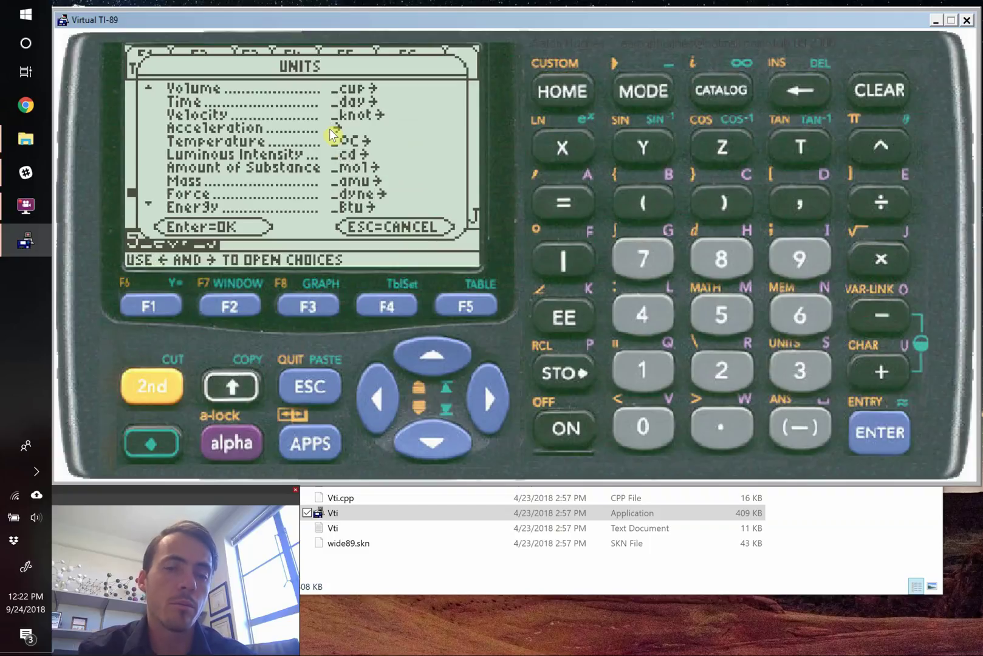
key("Right")
key("Down")
key("Down")
key("Down")
key("Down")
key("Down")
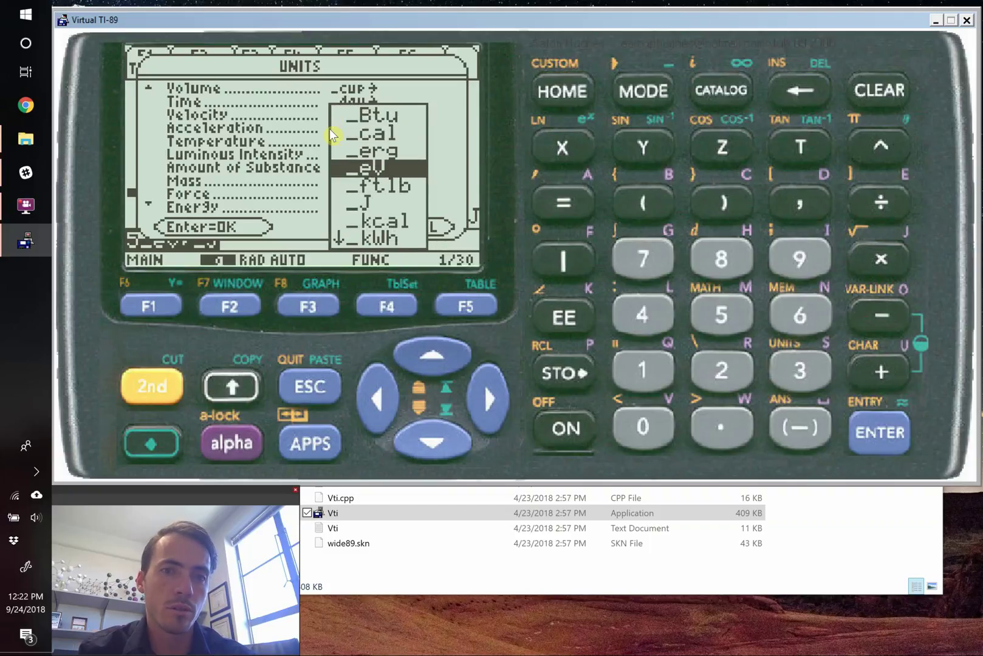
key("Up")
key("Up")
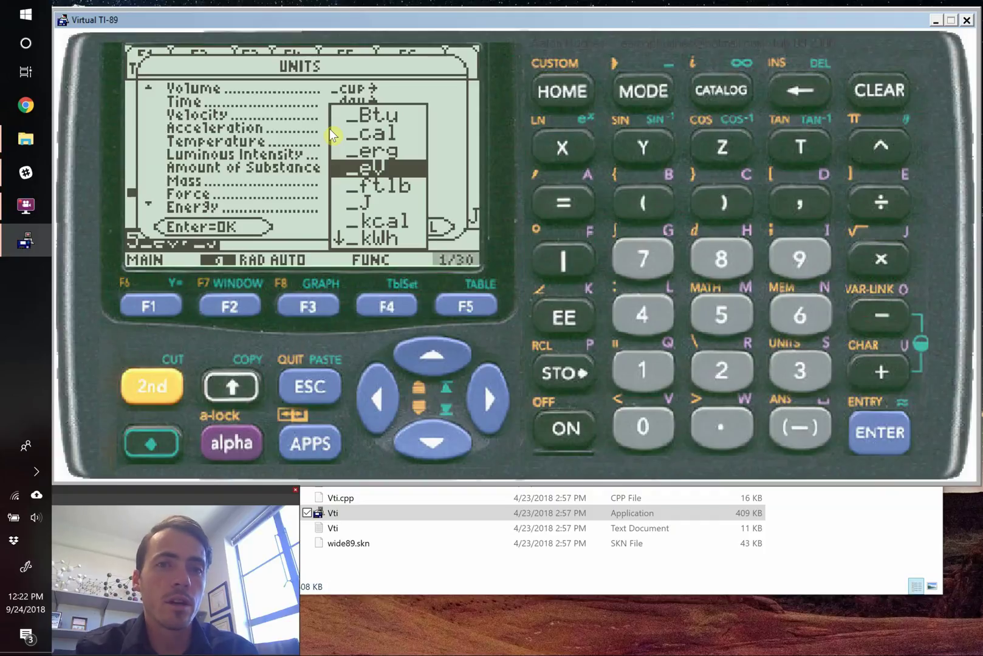
key("Return")
key("Escape")
key("Return")
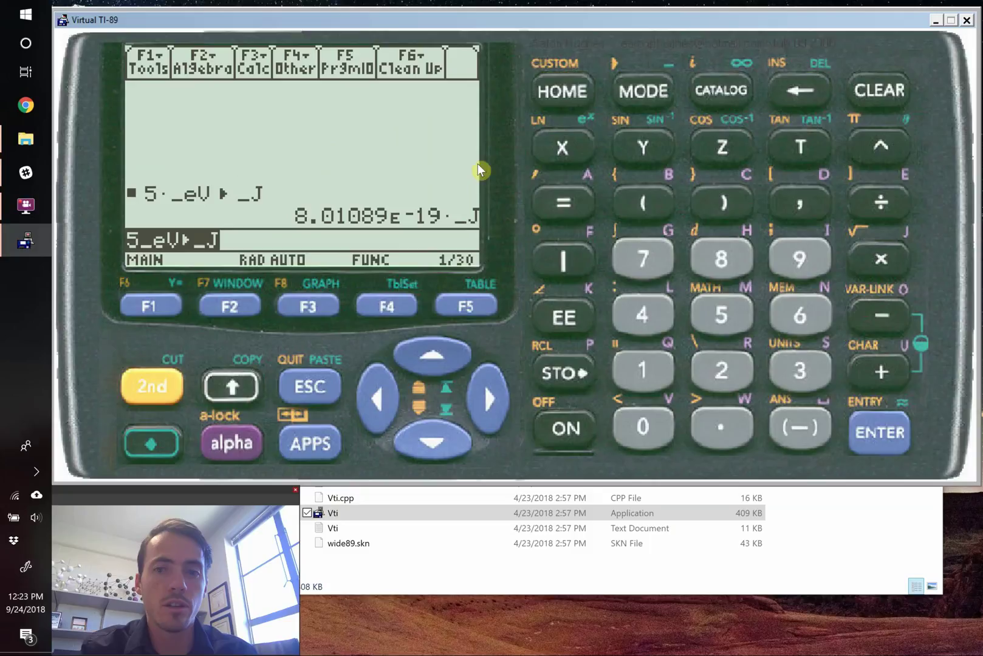
Enter 1 and insert _week from the Time list of the UNITS dialog
left_click(649, 375)
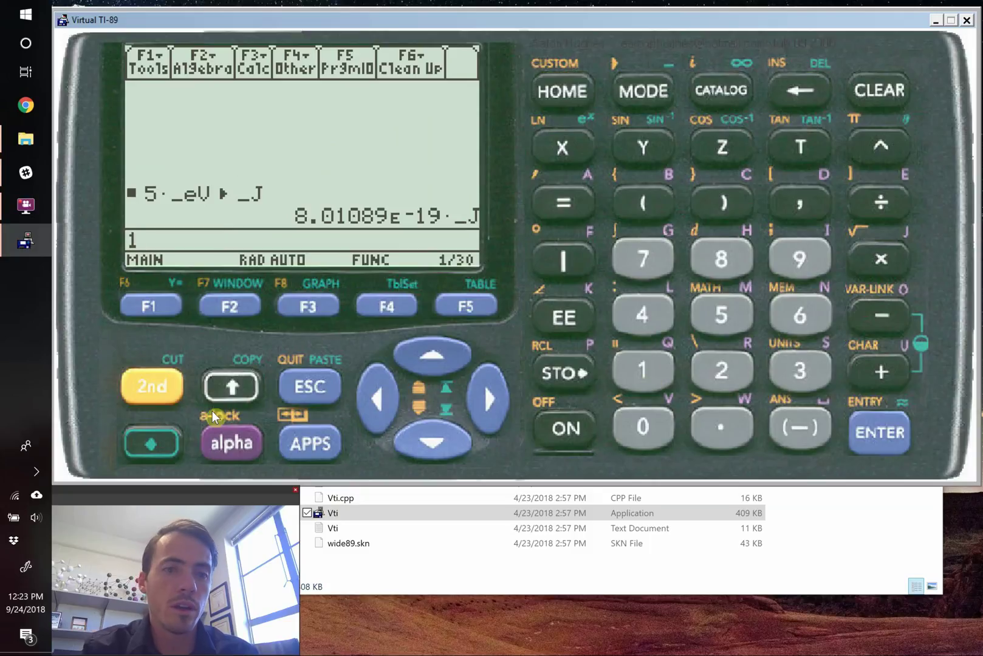
left_click(166, 393)
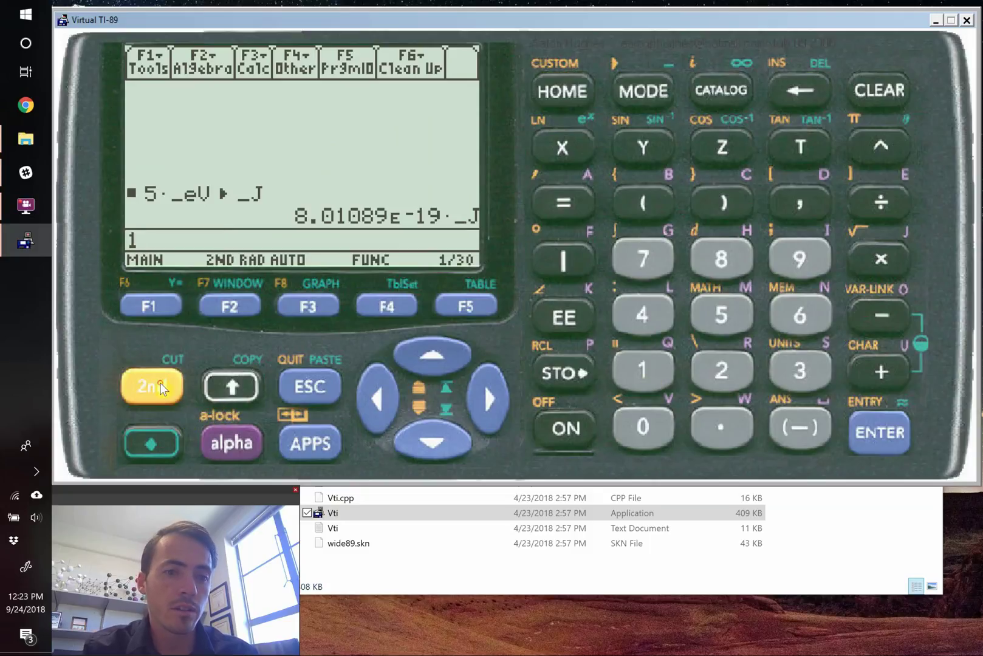
left_click(804, 375)
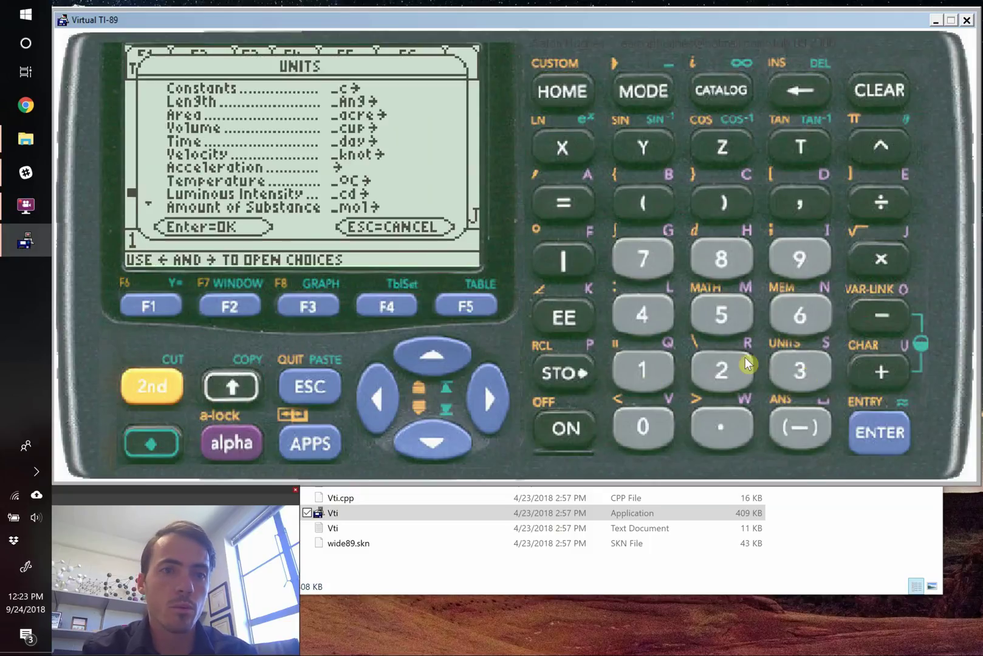
key("Down")
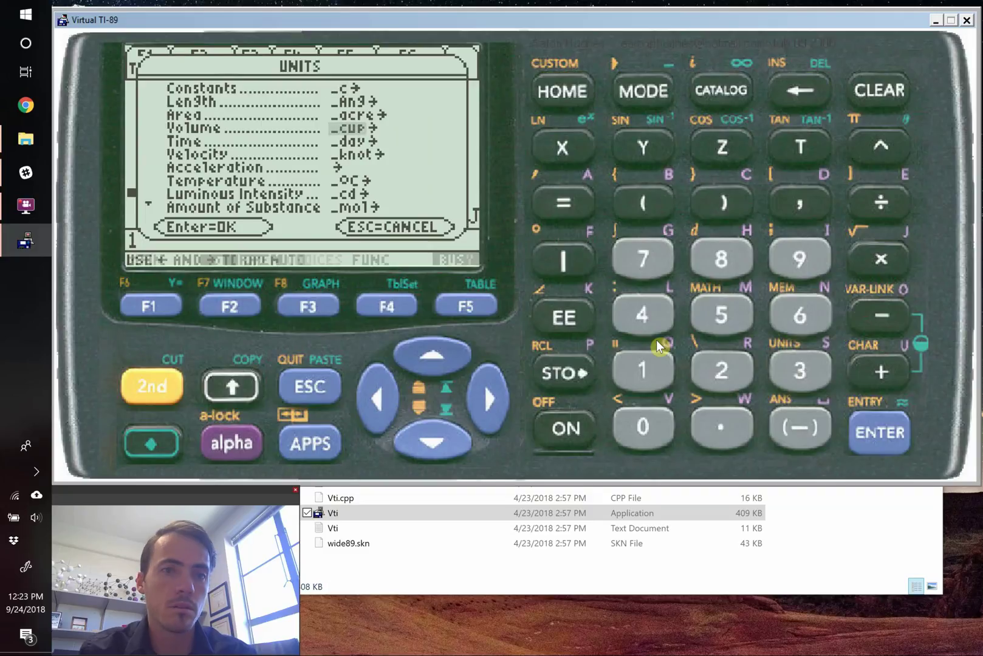
key("Down")
key("Right")
key("Down")
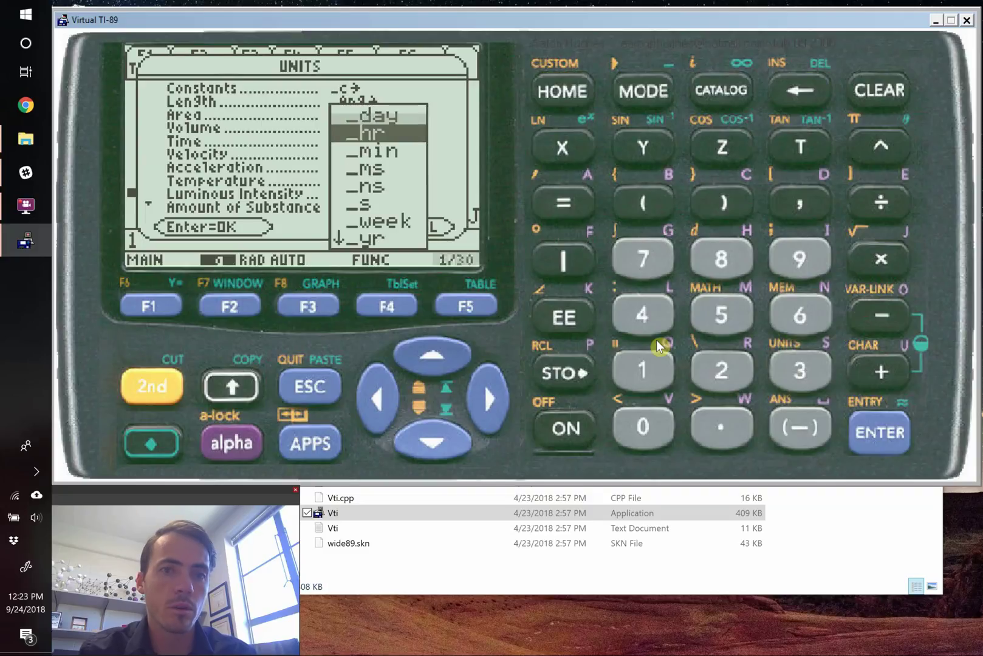
key("Down")
key("Down")
key("Down")
key("Down")
key("Down")
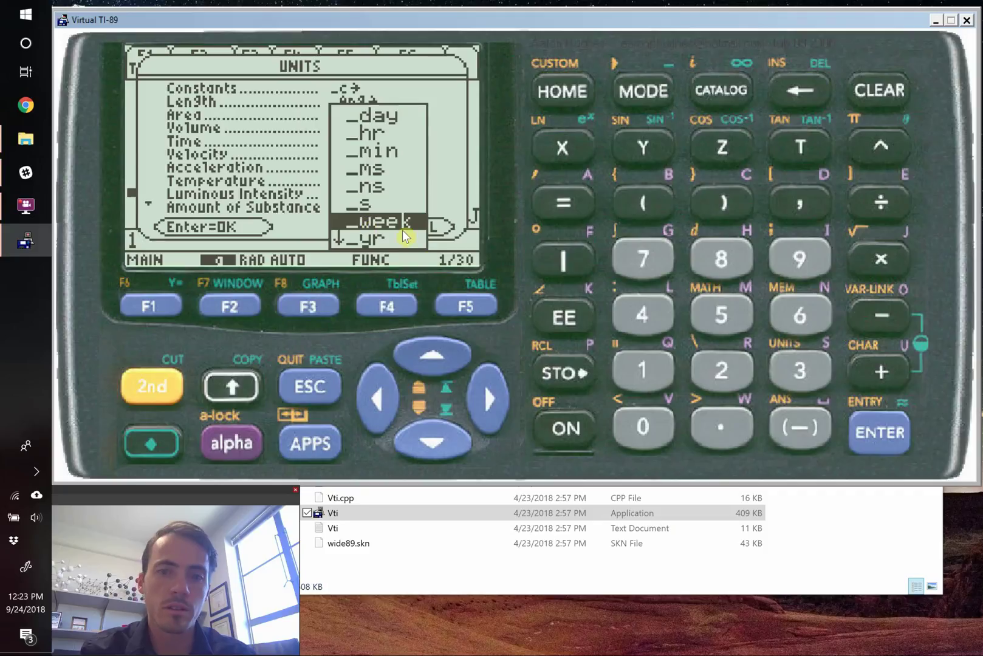
key("Return")
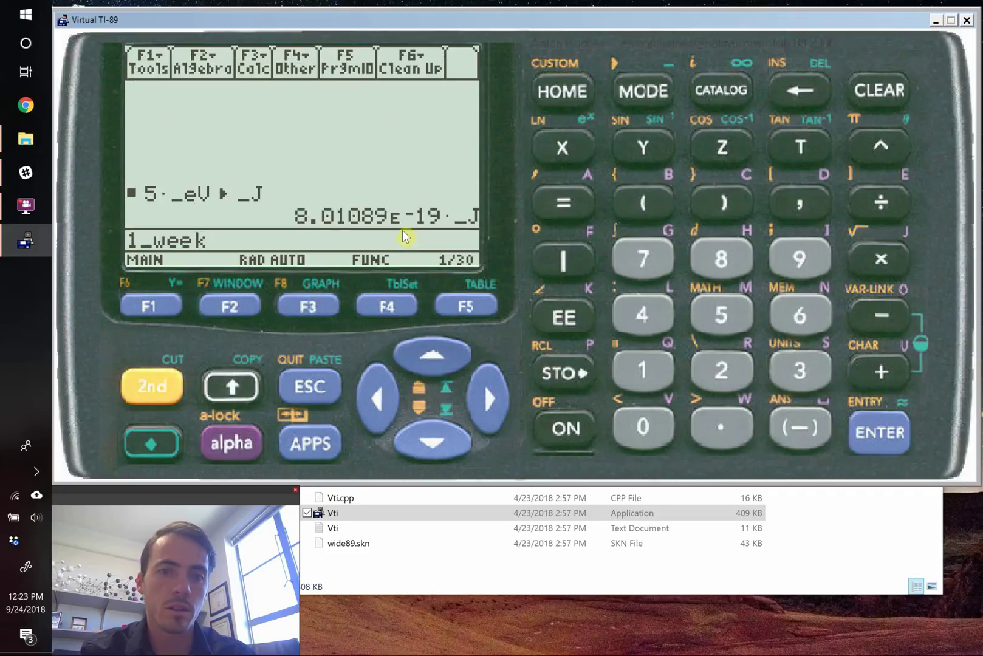
Append ▸_s to 1_week and evaluate the conversion to seconds
left_click(165, 379)
left_click(642, 96)
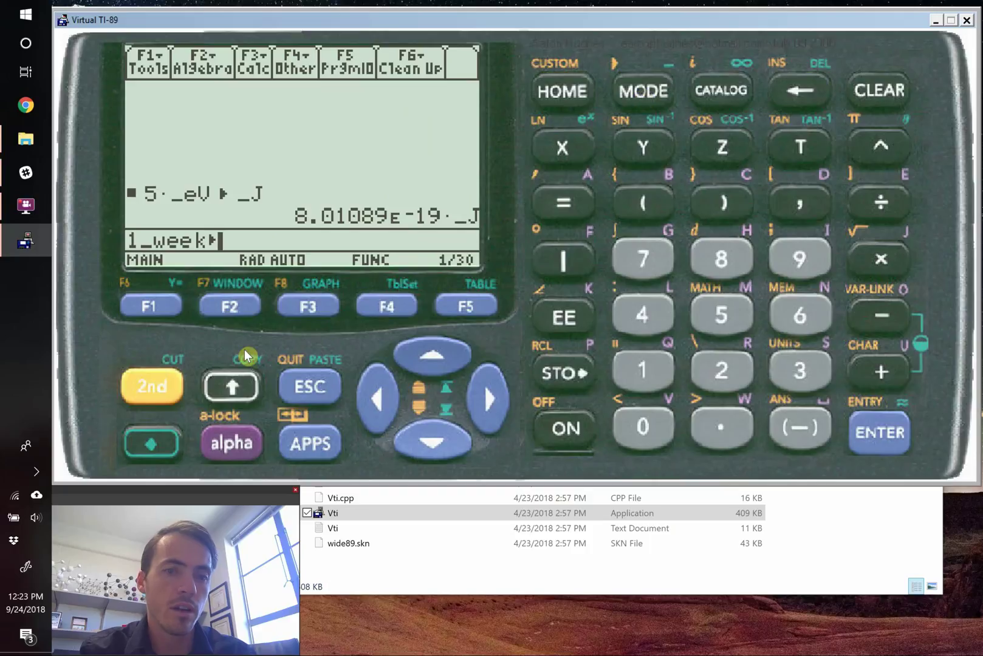
left_click(152, 445)
left_click(648, 93)
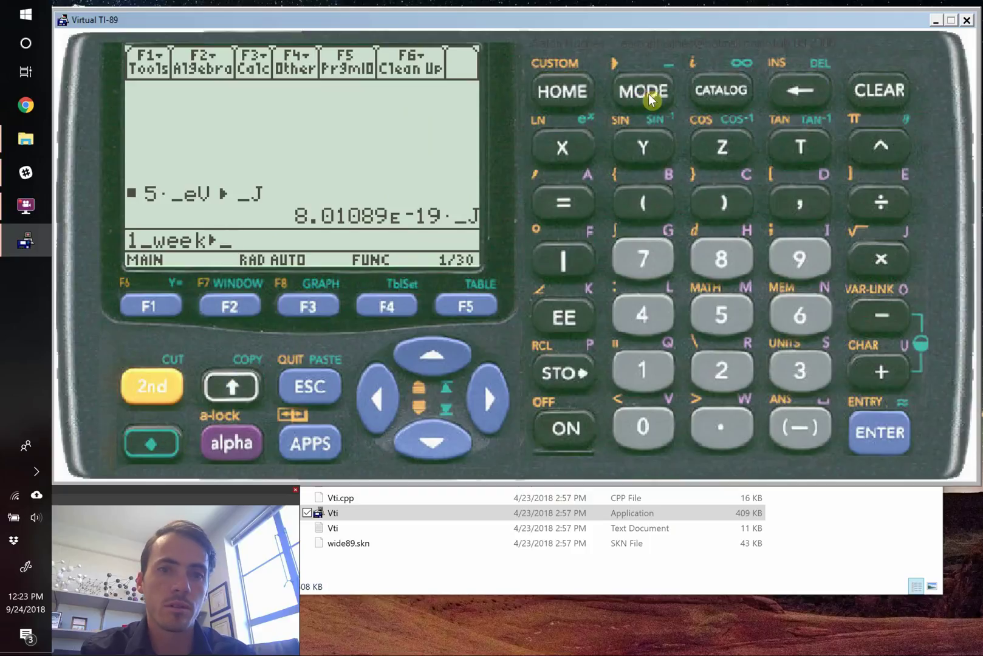
left_click(231, 448)
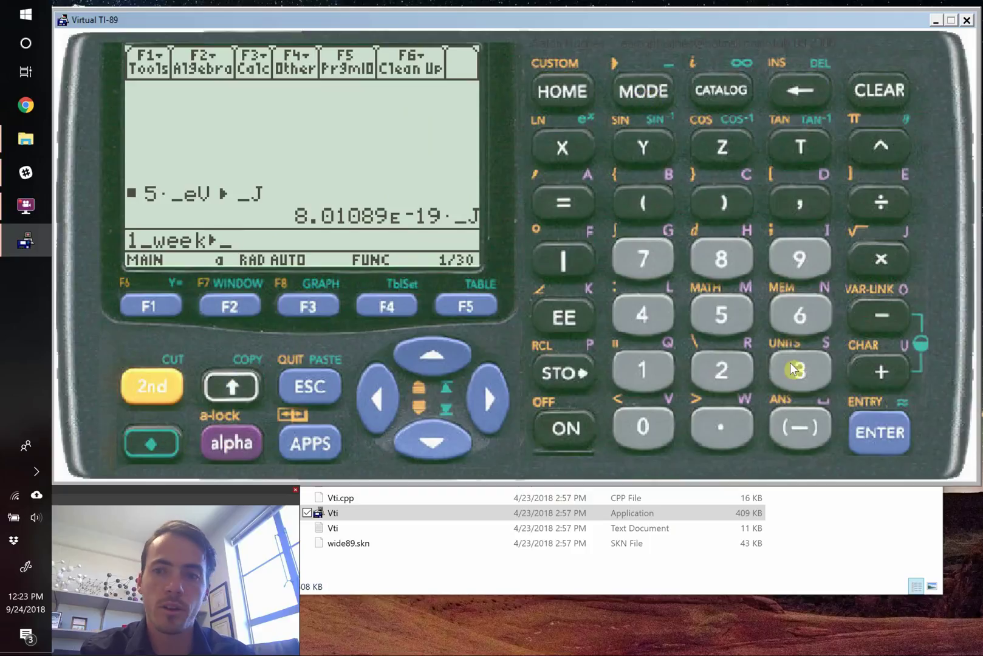
left_click(800, 368)
key("Return")
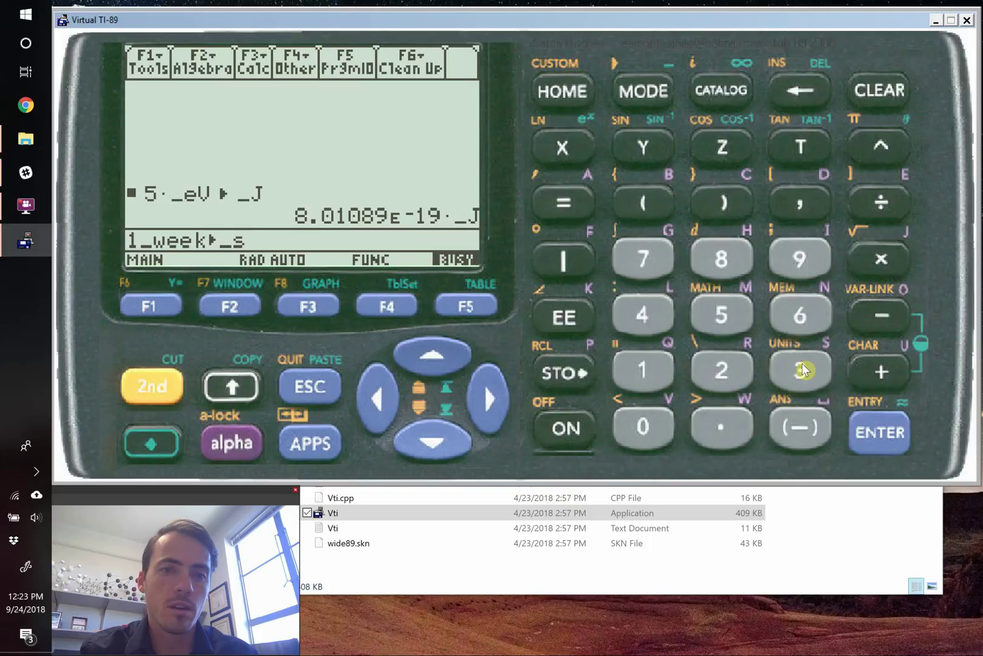